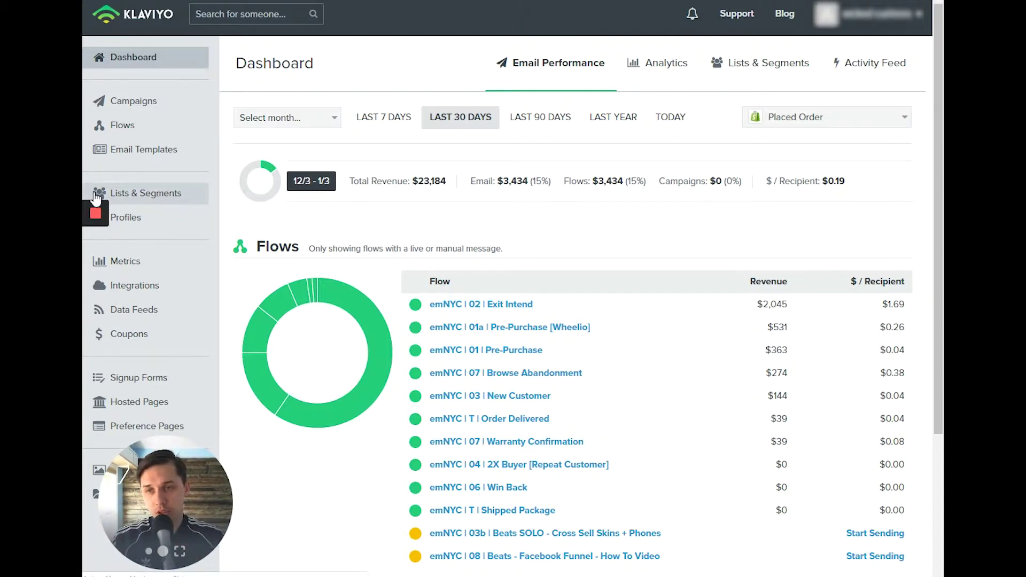
- Start a new segment named 'TAG Example SEgment' and bring up its condition types
click(155, 199)
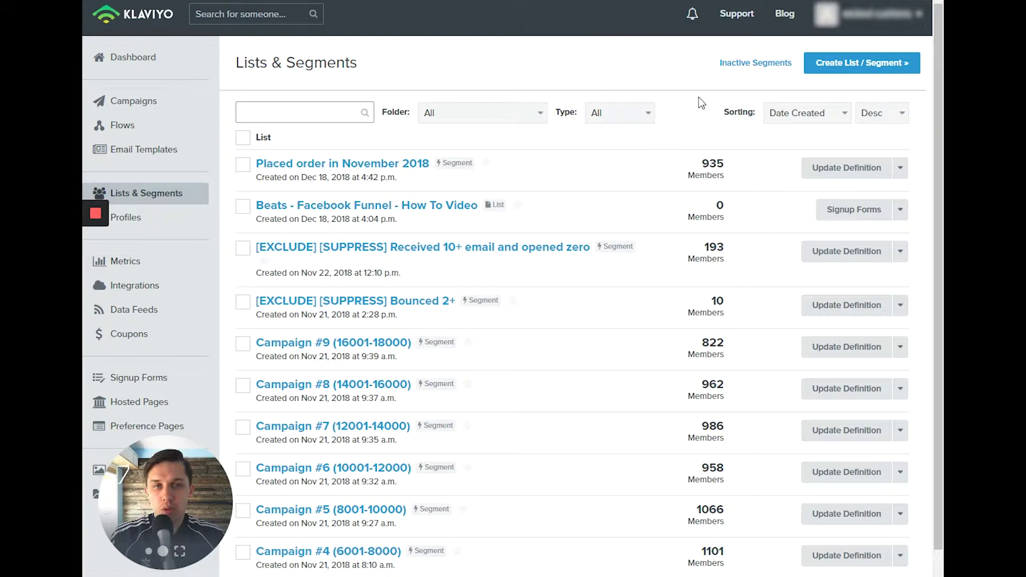
click(869, 64)
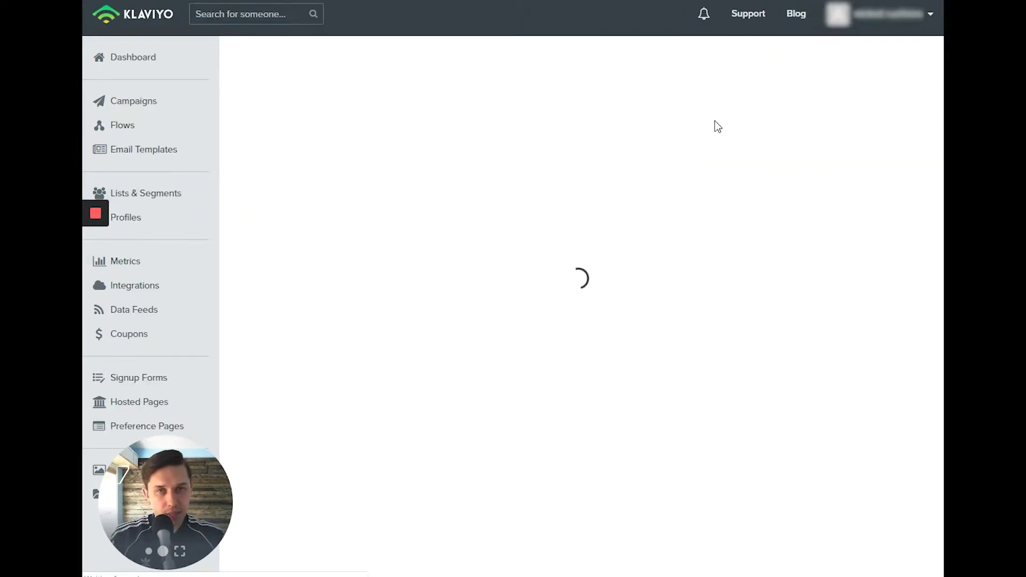
click(676, 179)
click(460, 149)
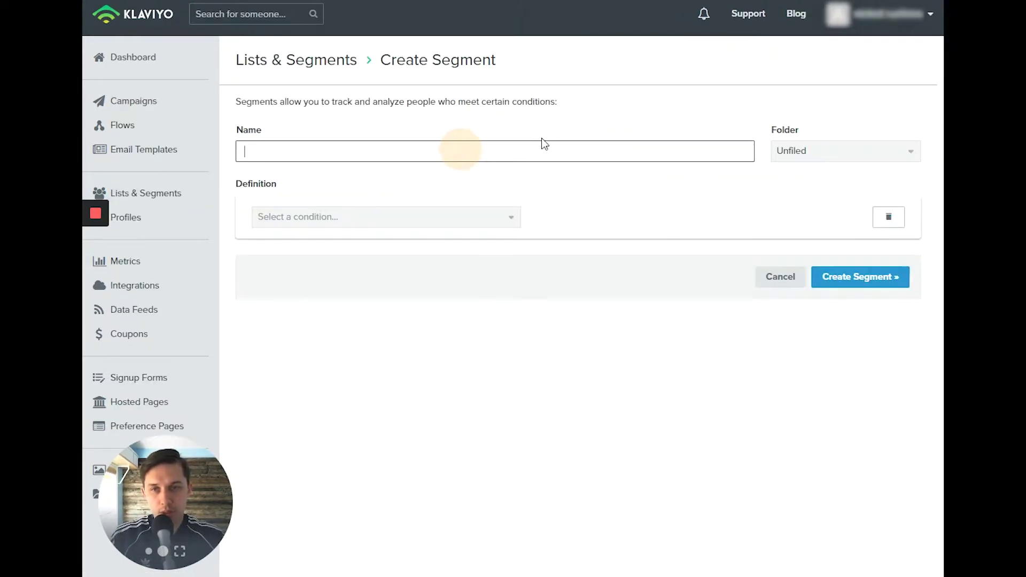
text(TAG)
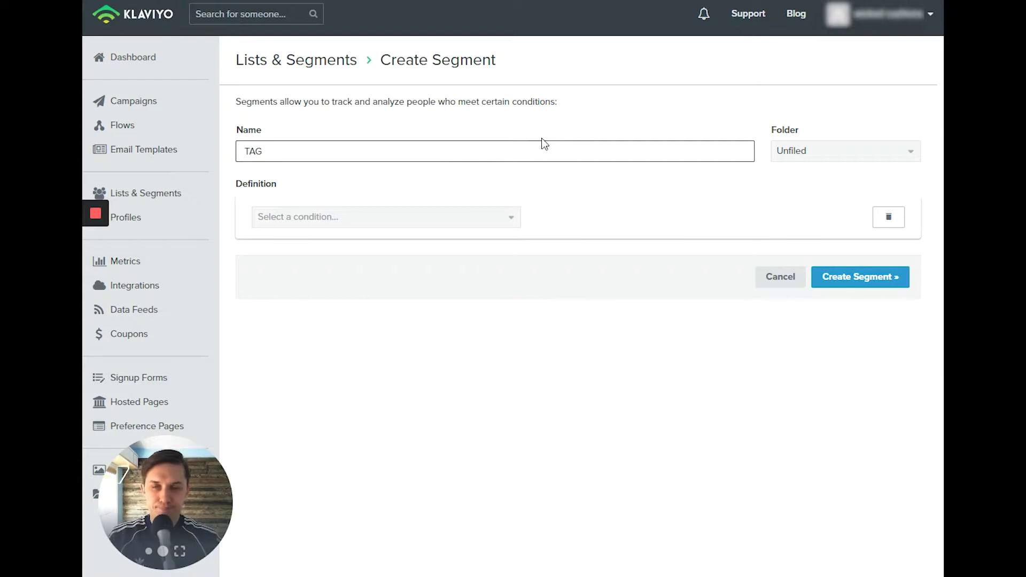
text( Examp)
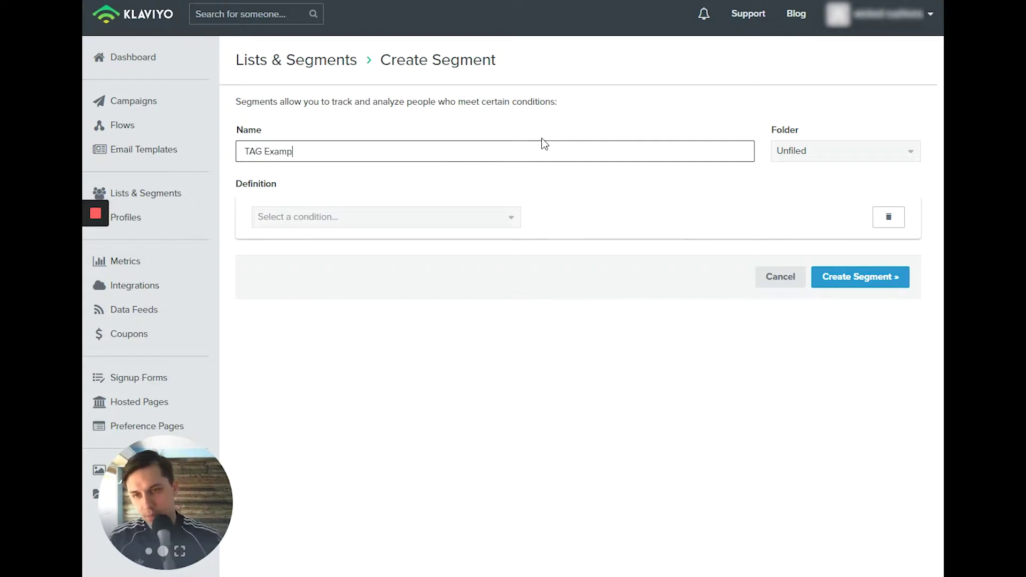
text(le SEgment)
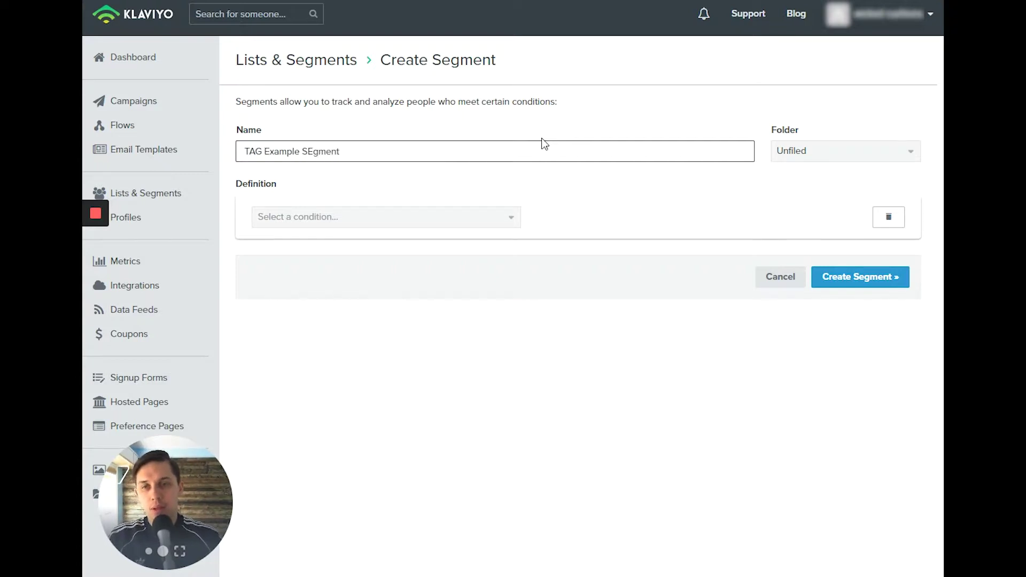
click(458, 216)
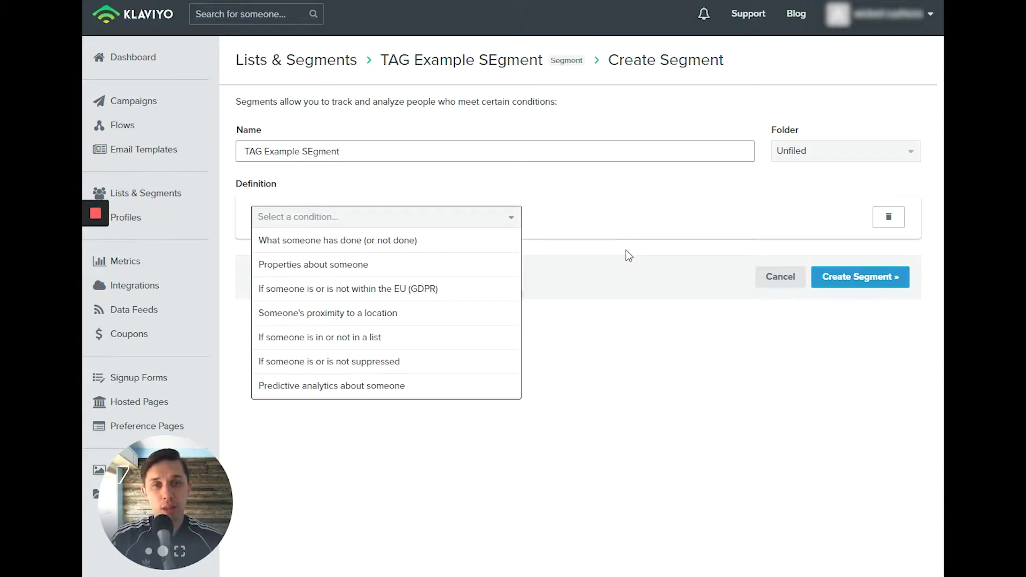
- Base the first condition on people who have done the Placed Order metric
click(424, 242)
click(355, 243)
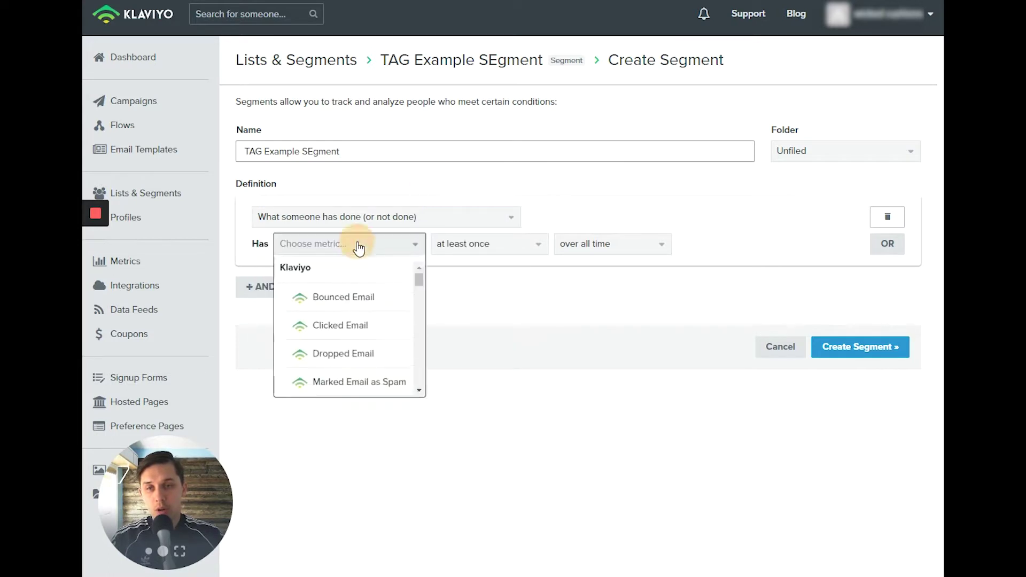
text(pla)
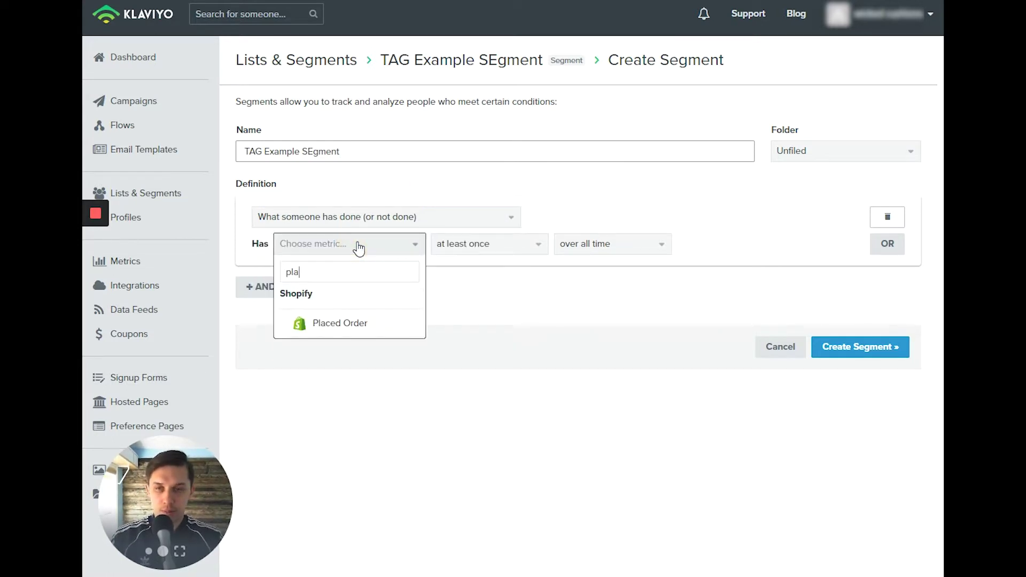
click(353, 322)
click(500, 256)
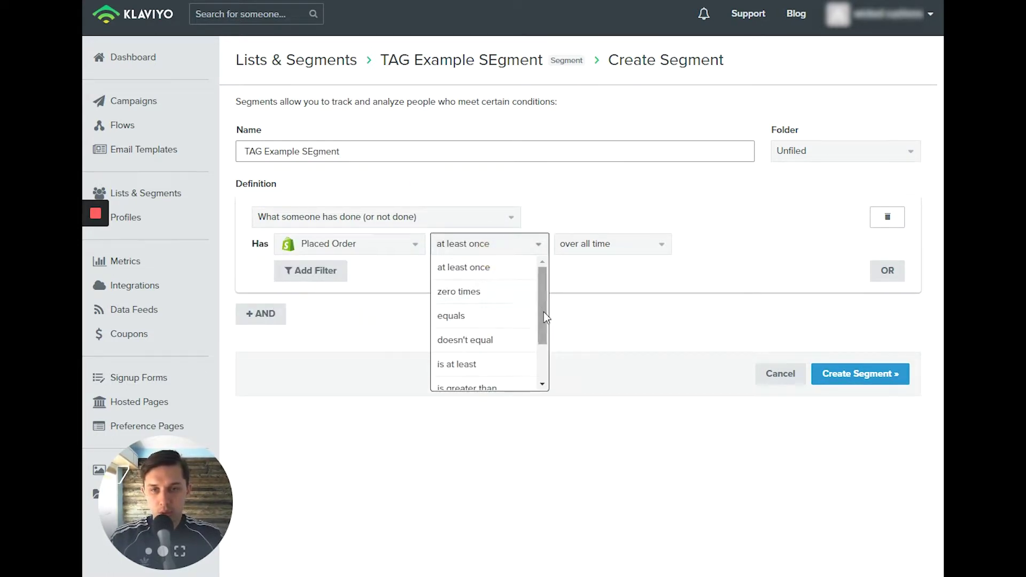
drag(544, 312, 528, 392)
- Limit Placed Order to a between-dates range starting 11/20/2018
click(614, 244)
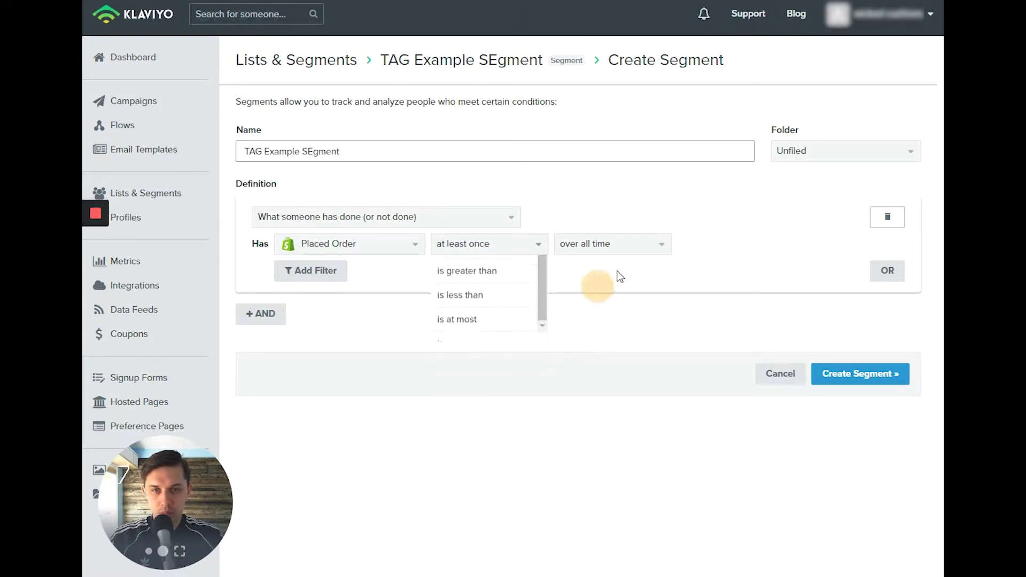
scroll(665, 316, down, 1)
click(614, 373)
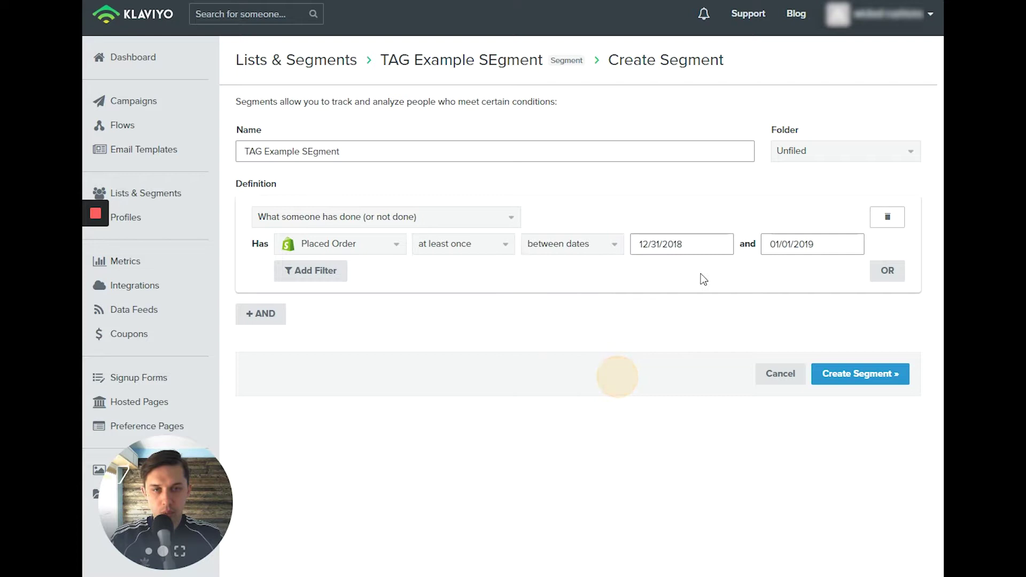
click(689, 244)
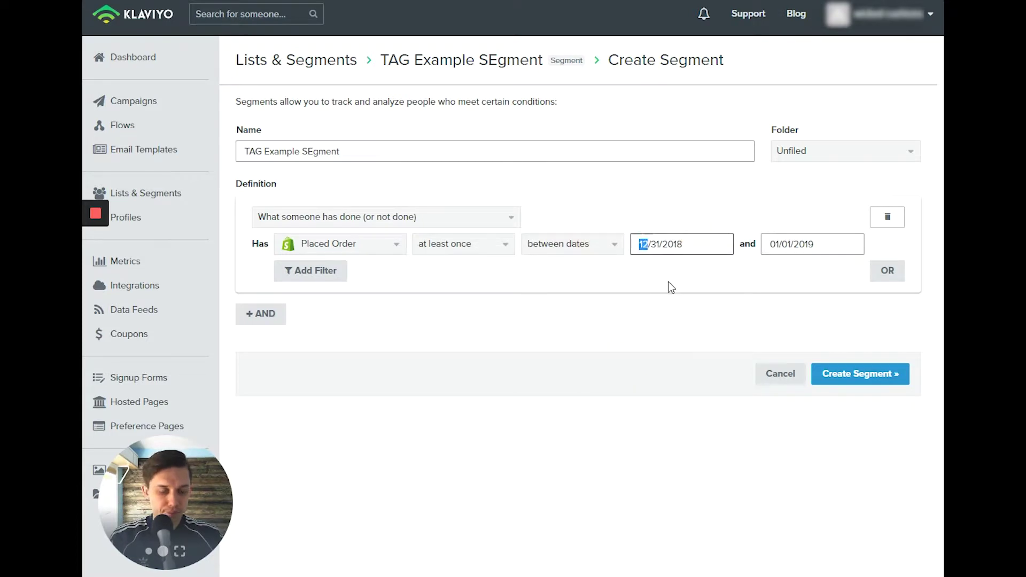
text(11)
key(Right)
text(2)
key(Delete)
key(Delete)
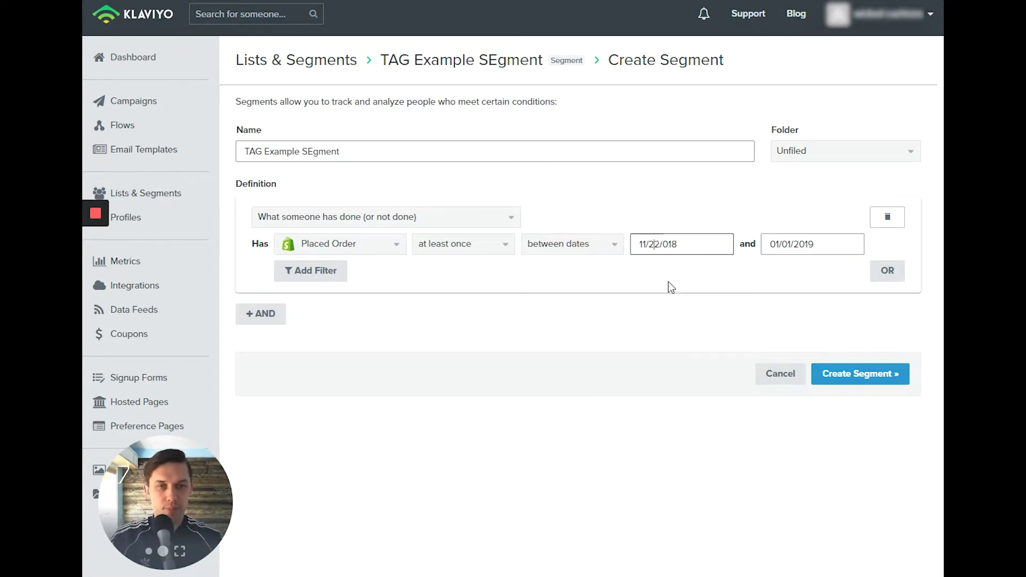
text(0)
key(Right)
key(Delete)
key(Delete)
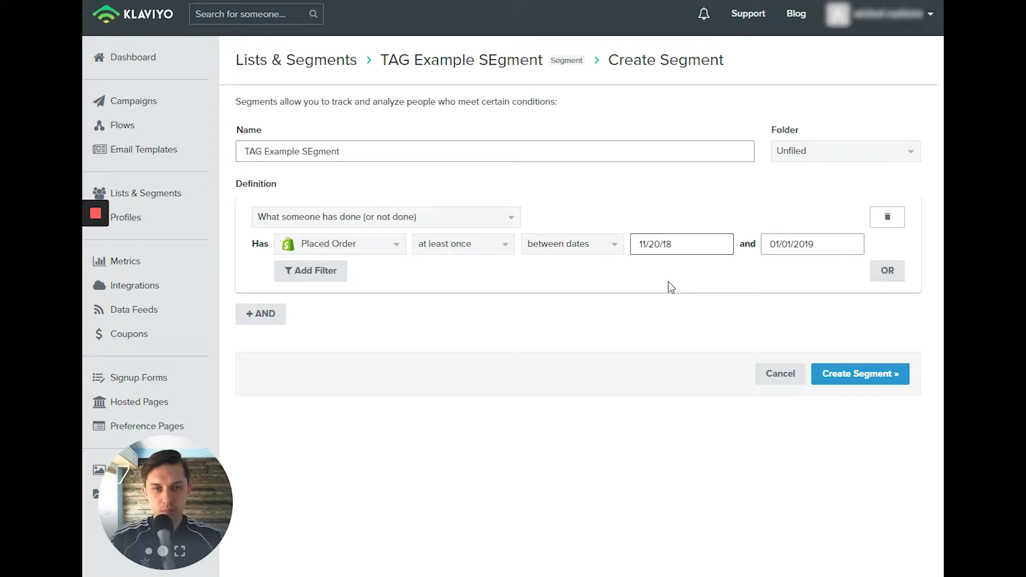
text(20)
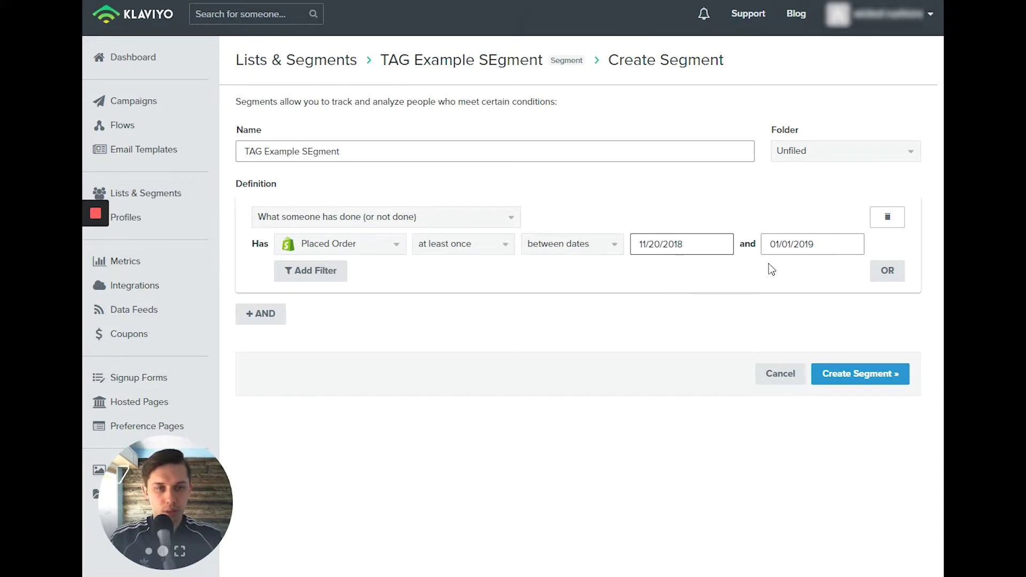
- Set the end of the date range to 11/26/2018
click(772, 246)
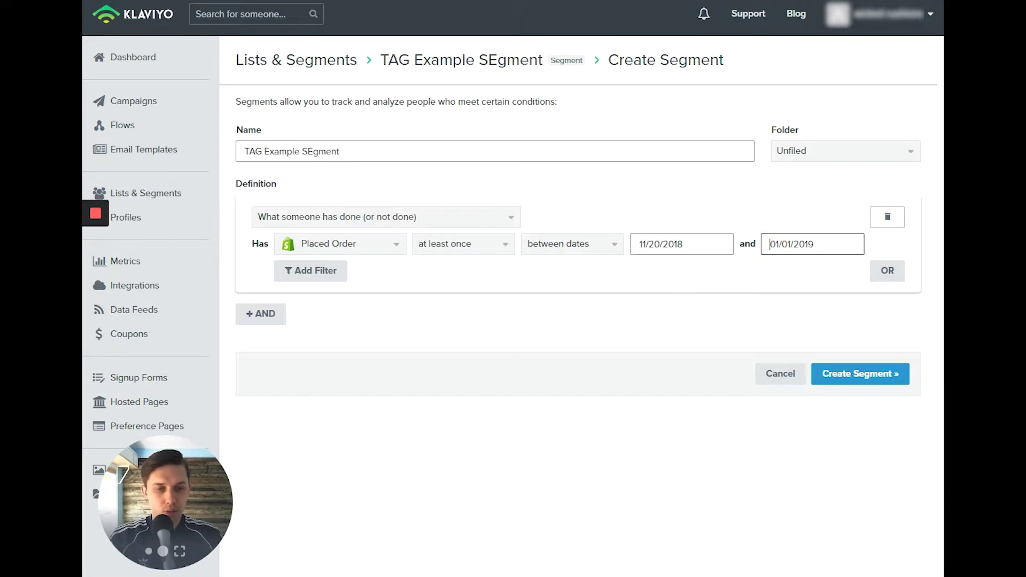
click(797, 543)
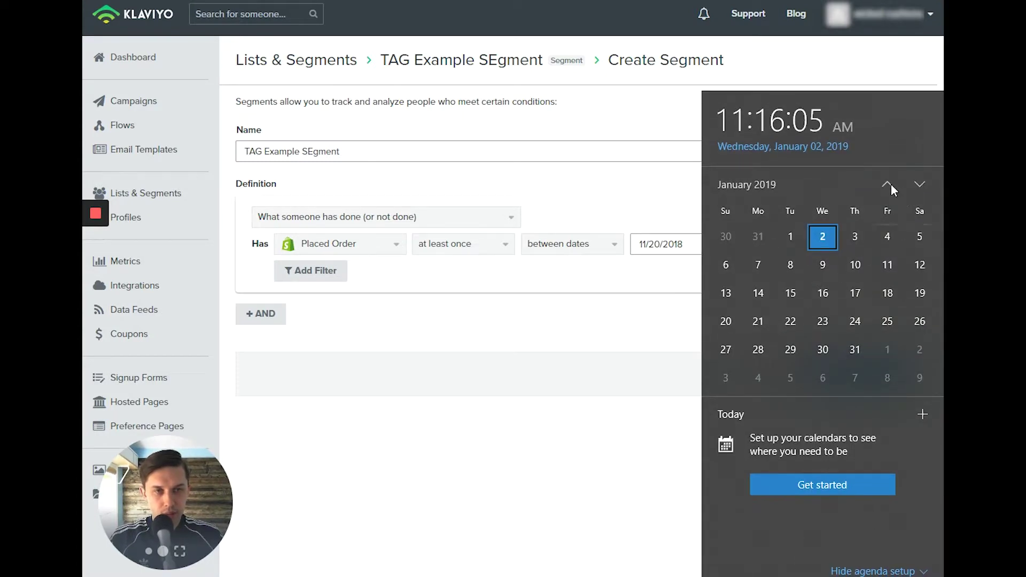
click(886, 183)
click(887, 184)
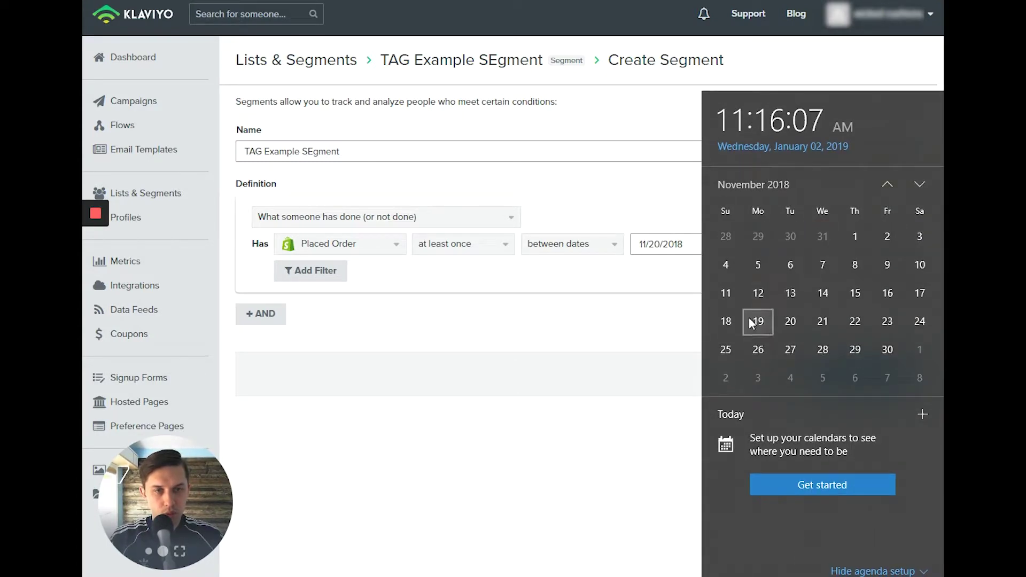
click(605, 461)
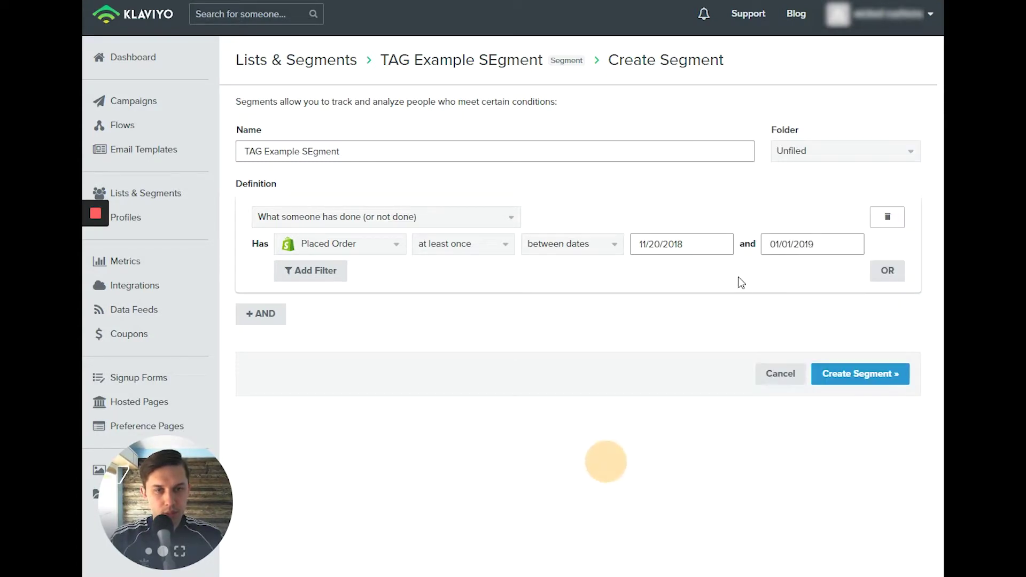
click(781, 245)
drag(832, 246, 718, 249)
text(11/)
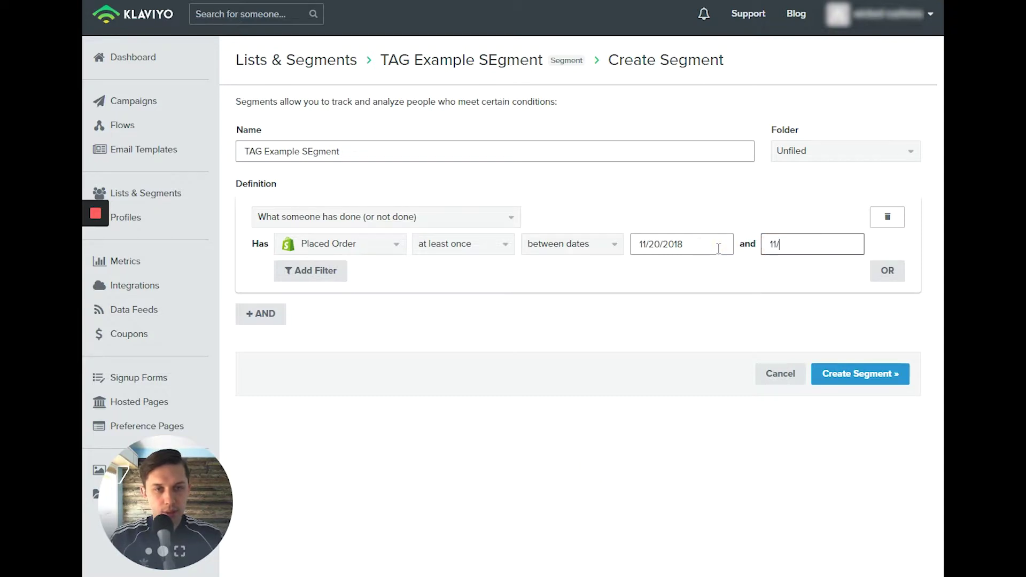
text(26/2018)
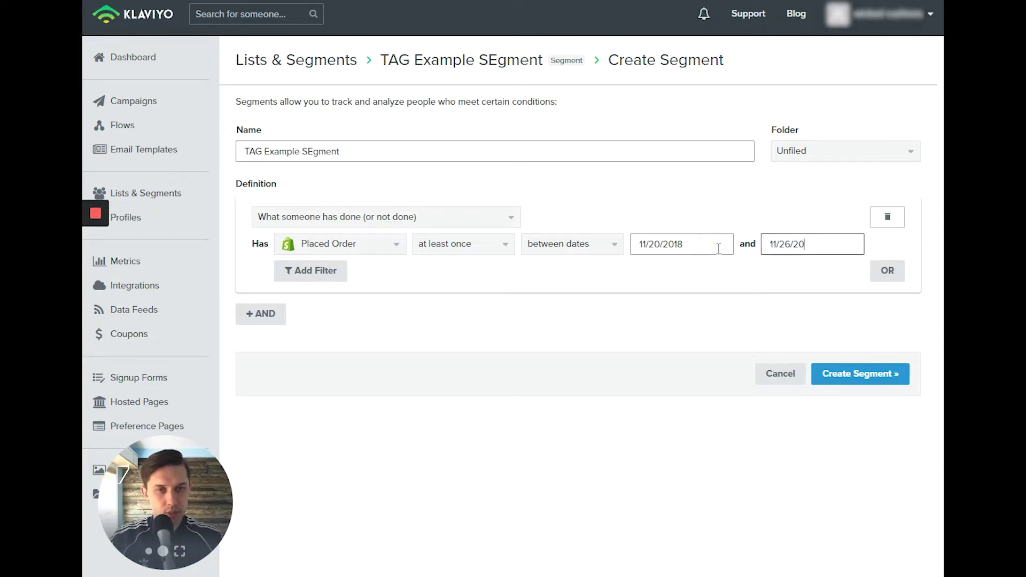
- Add an AND condition for people who have done Opened Email
click(391, 343)
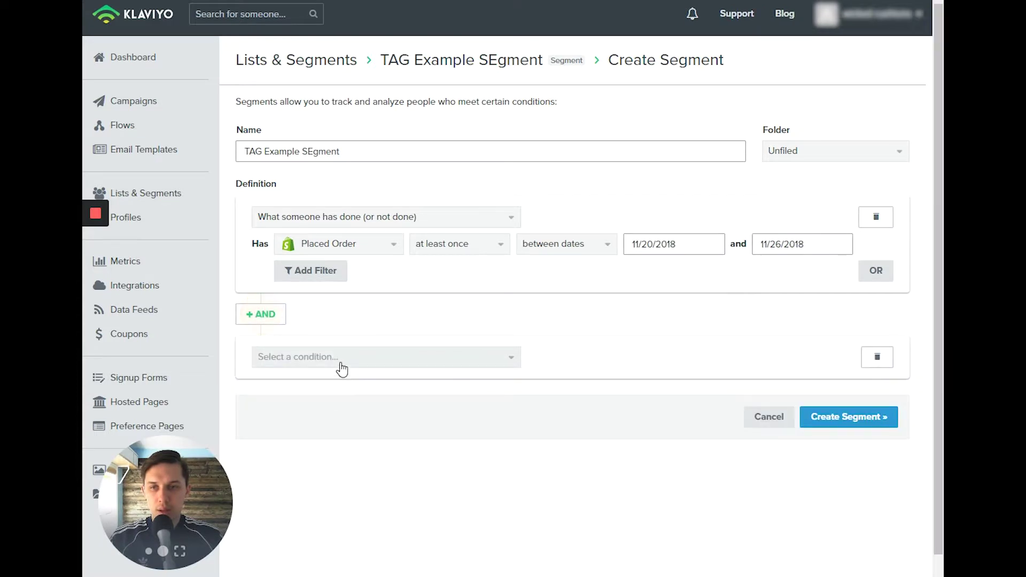
click(340, 356)
click(350, 379)
click(363, 384)
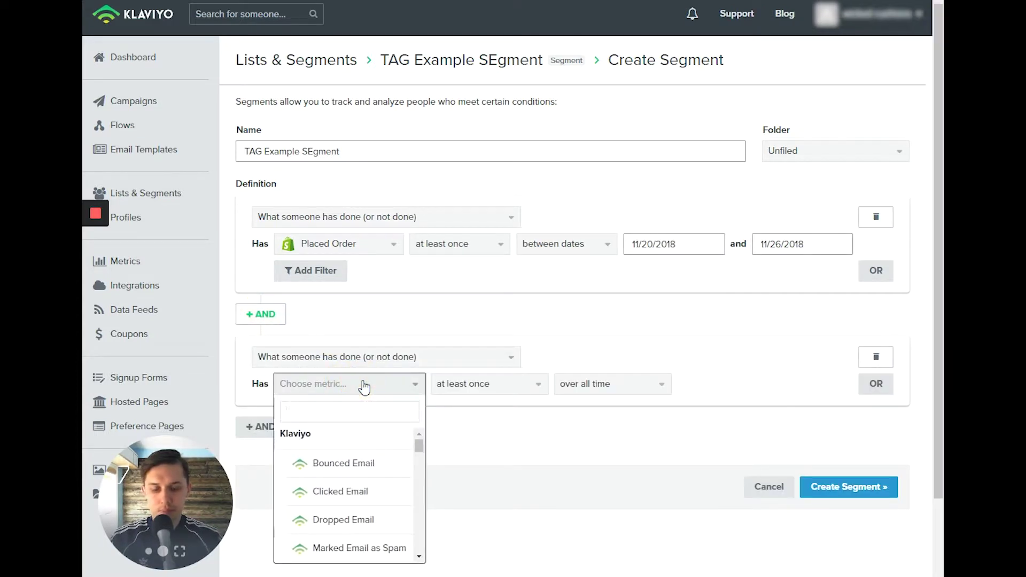
text(o)
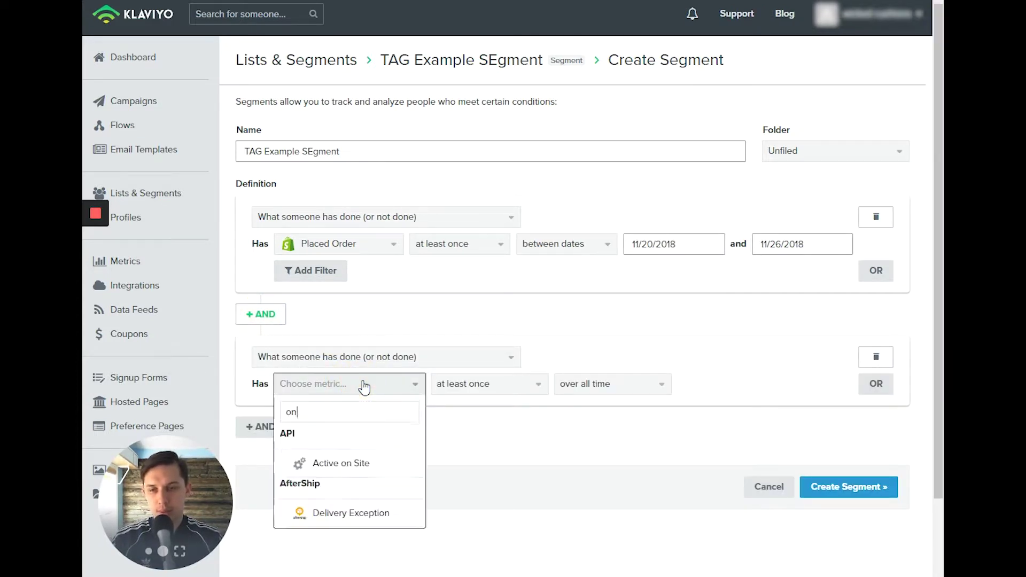
key(BackSpace)
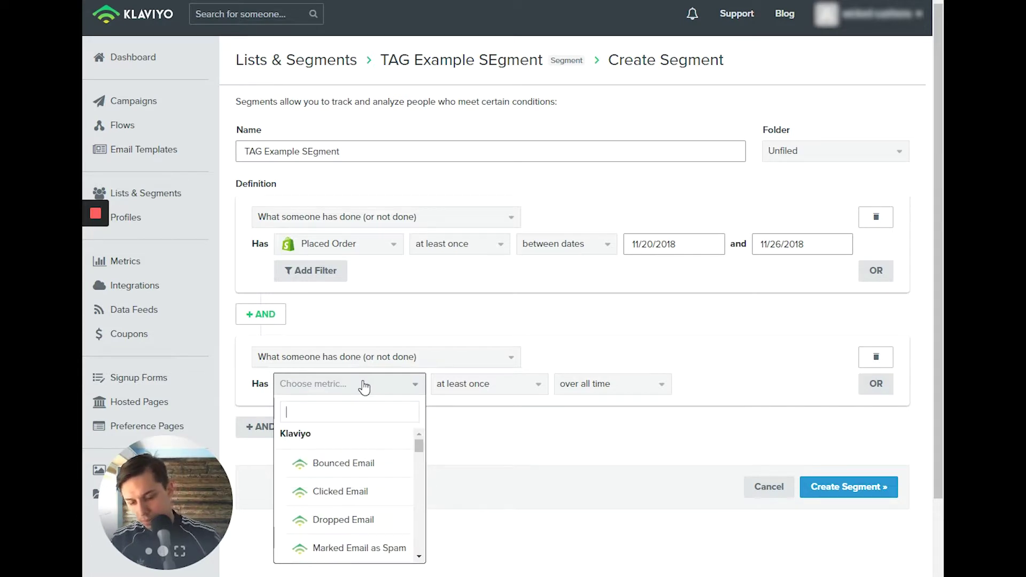
text(op)
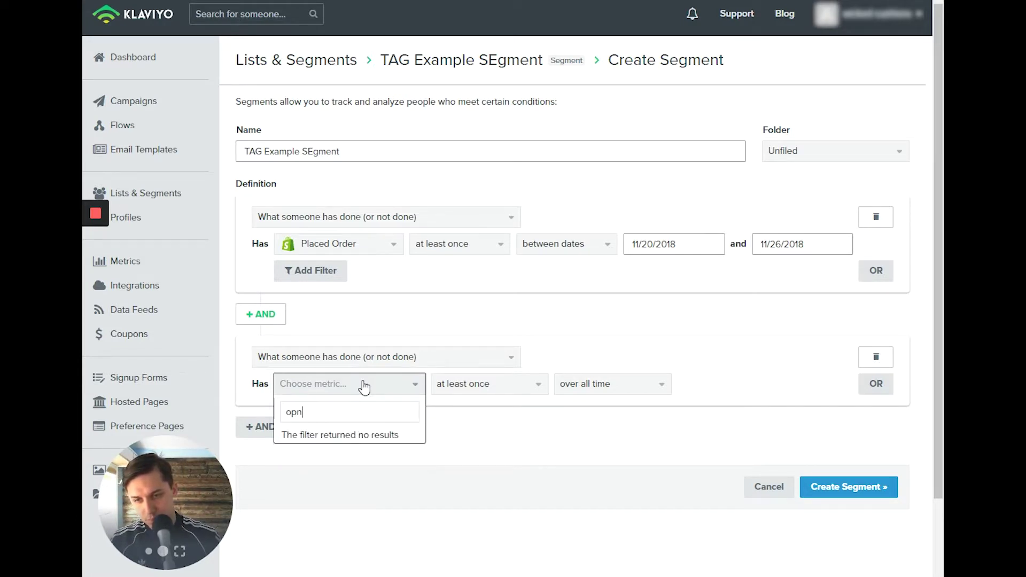
click(374, 491)
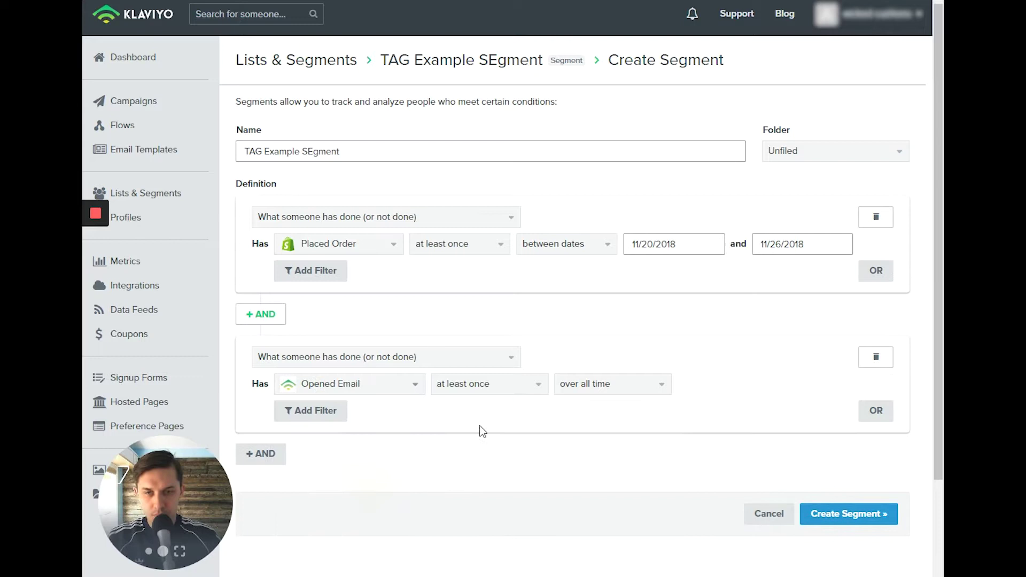
- Restrict Opened Email to the last 30 days and create the segment
click(646, 389)
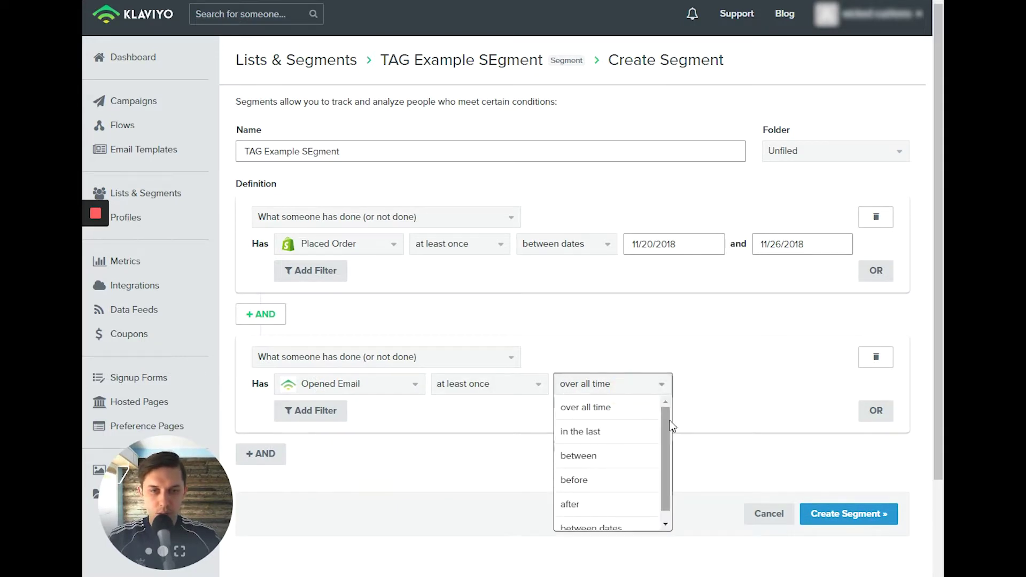
click(598, 431)
click(705, 383)
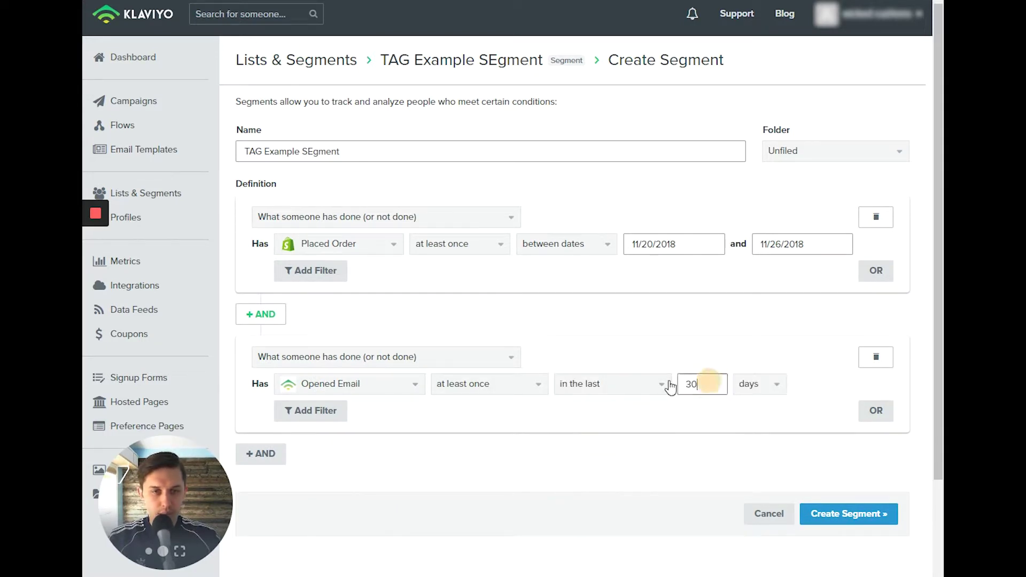
click(852, 517)
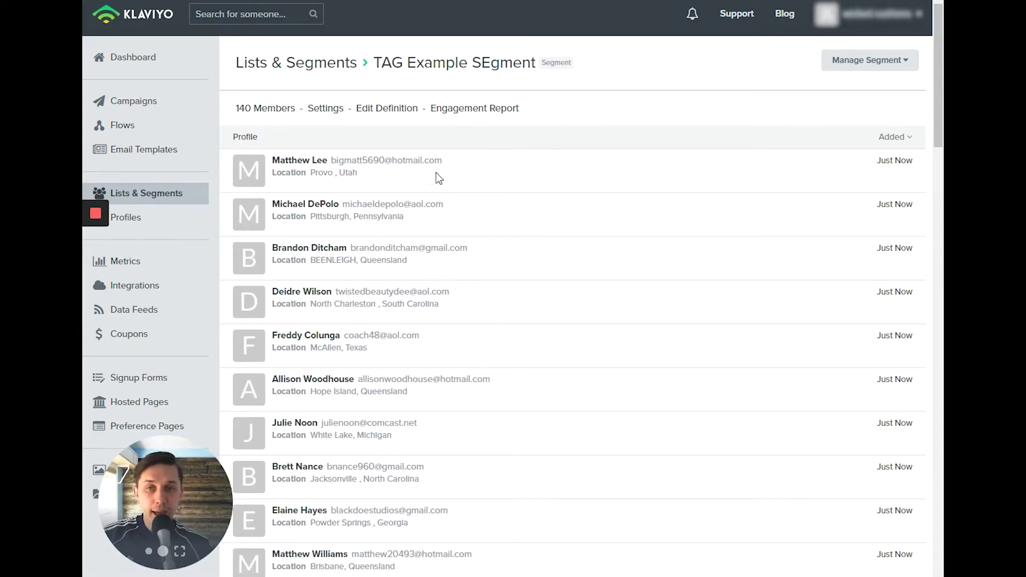
- Remove the Opened Email condition and add a Discount Codes filter to Placed Order
click(393, 109)
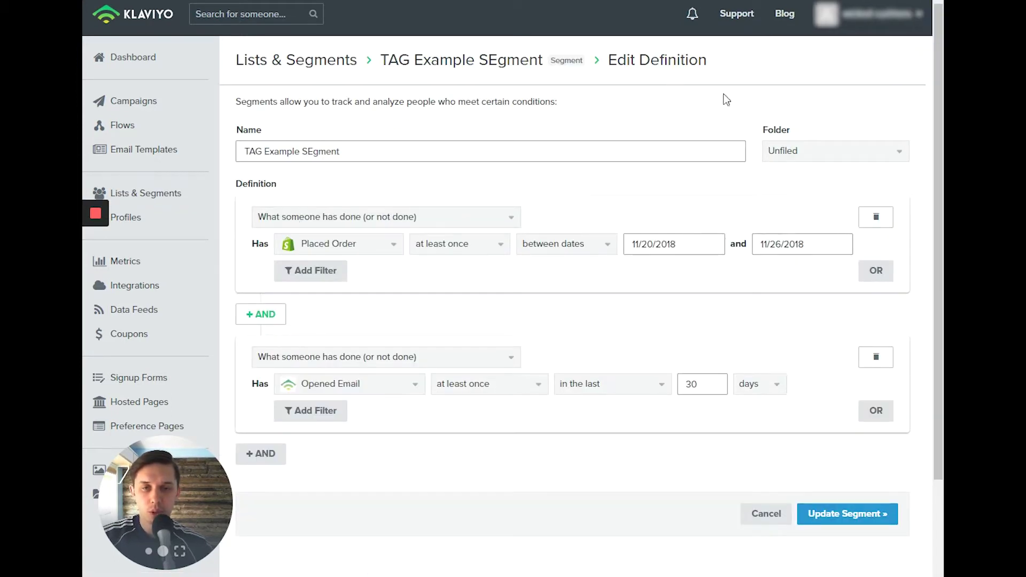
click(875, 356)
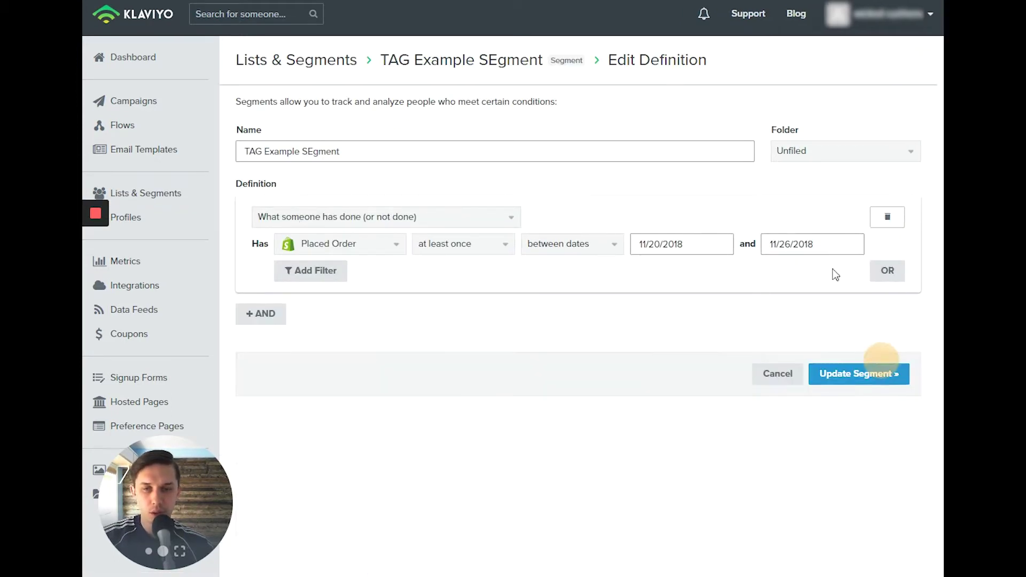
click(326, 282)
click(382, 276)
text(code)
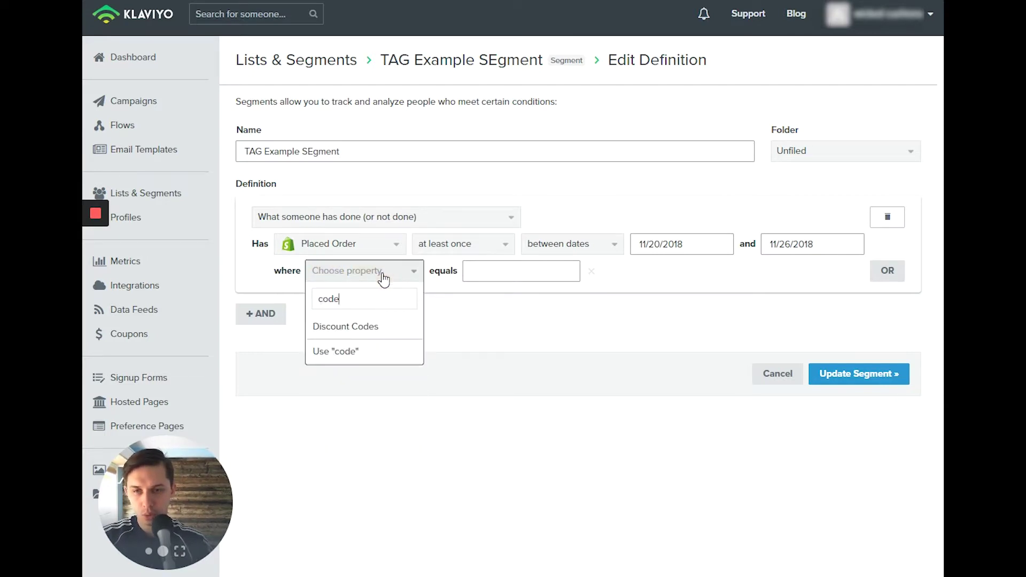
click(396, 325)
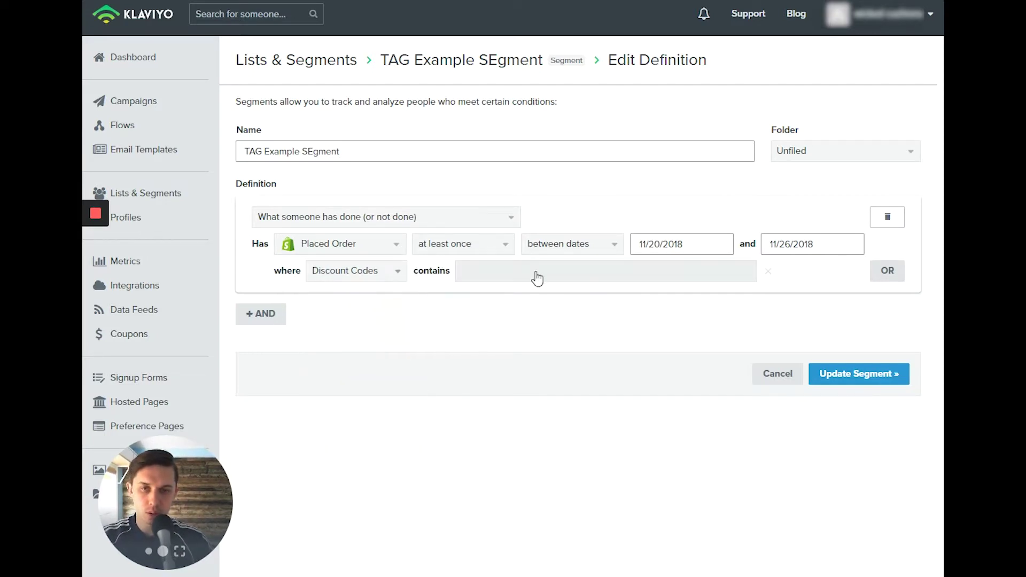
- Set the discount code filter to BLACKFRIDAY and update the segment
click(535, 275)
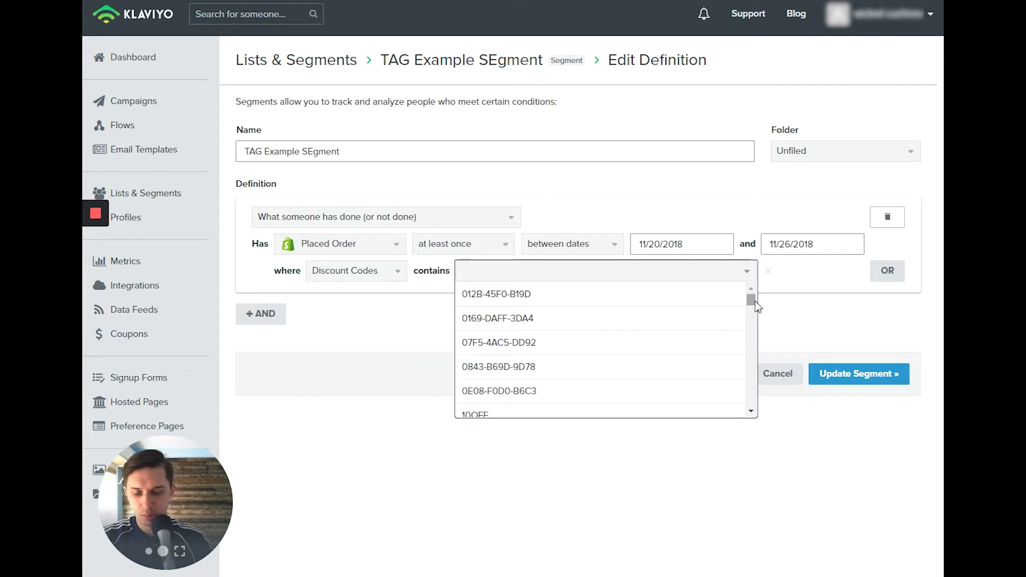
text(bl)
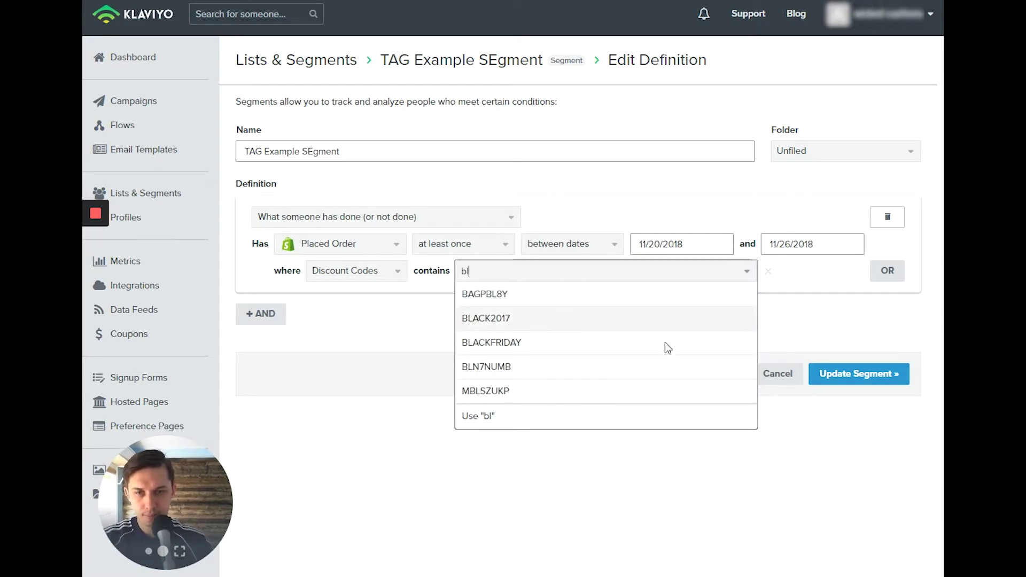
click(557, 349)
click(425, 334)
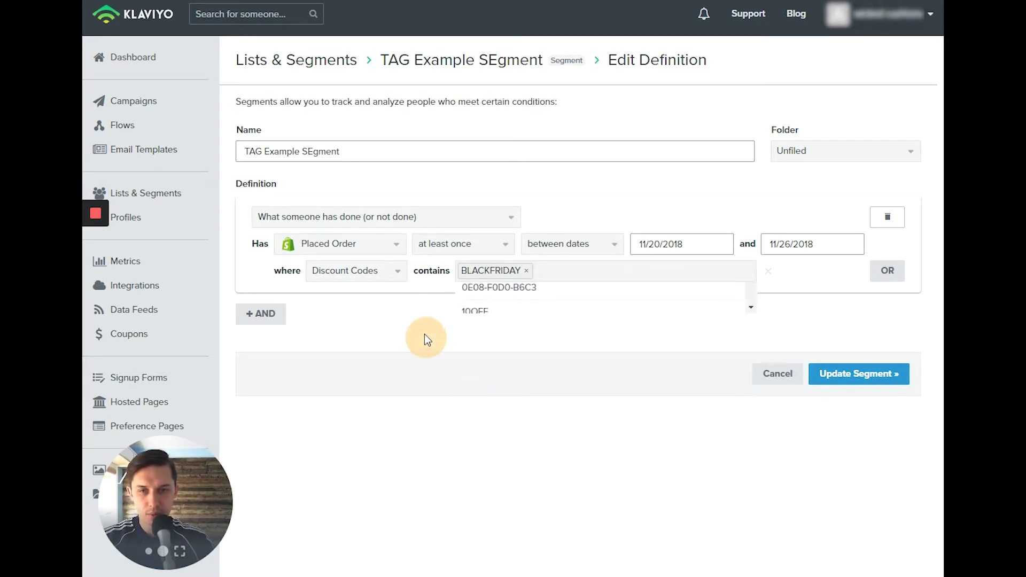
click(823, 373)
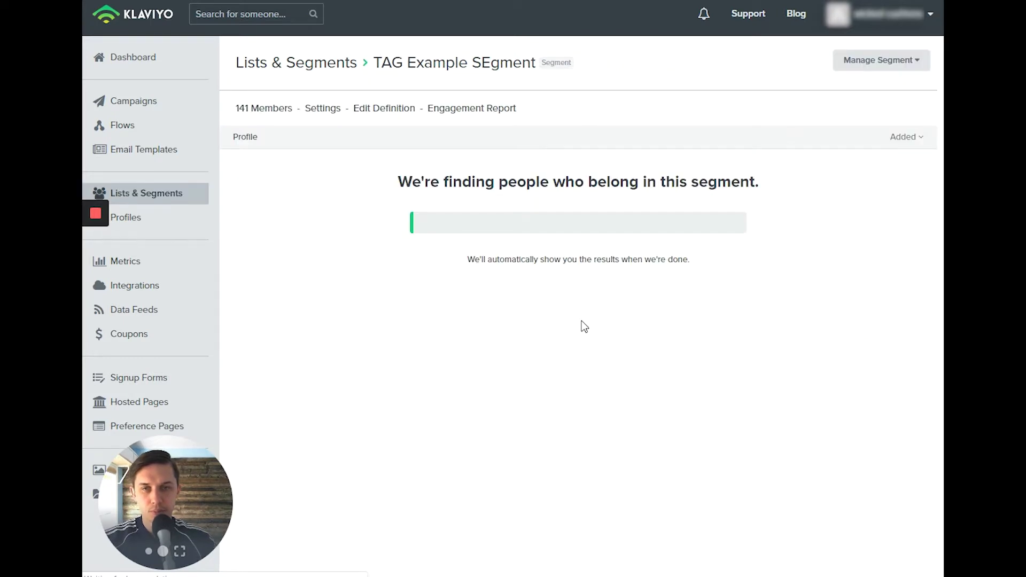